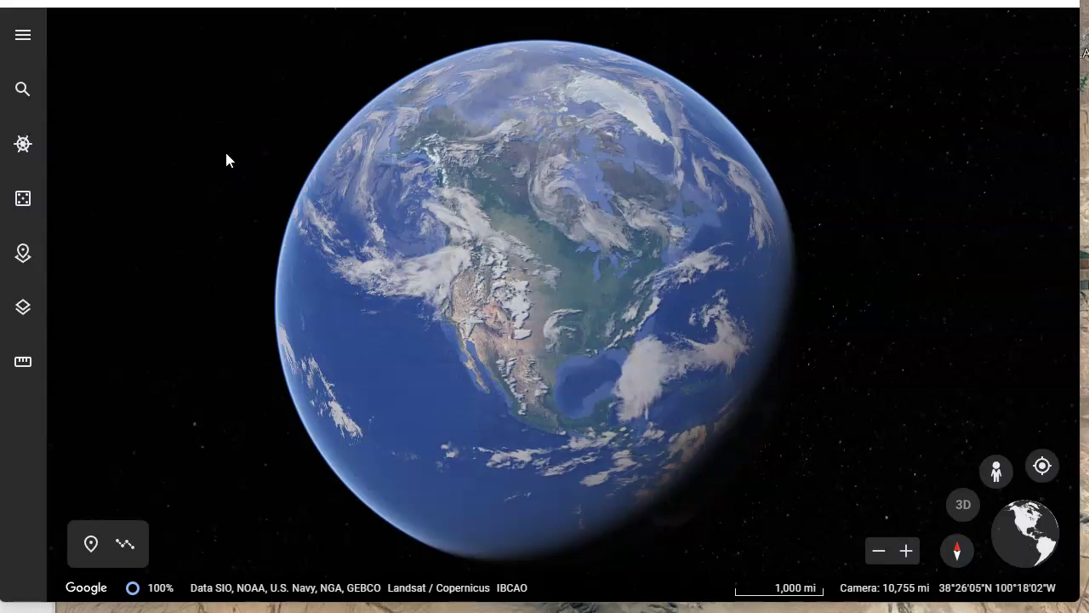
- Check the units of measurement options in the settings, and leave the settings without saving
left_click(23, 40)
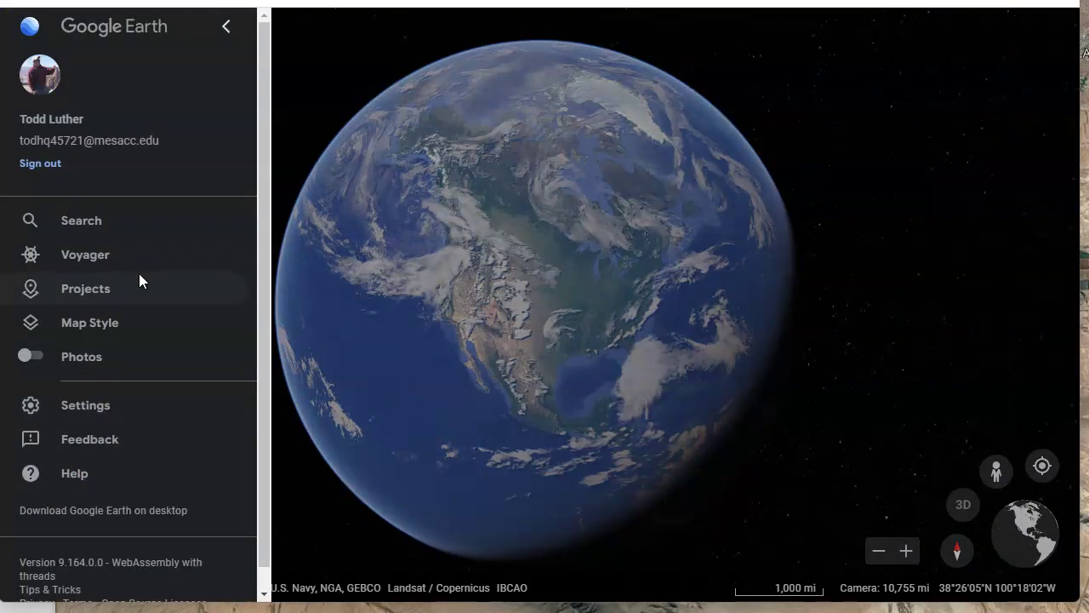
left_click(91, 407)
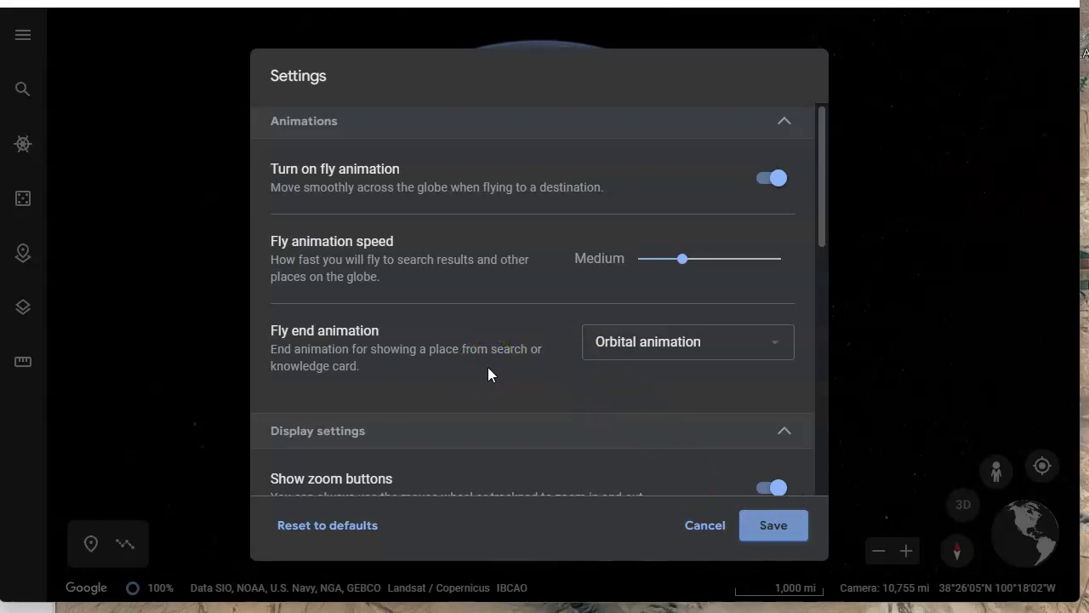
scroll(488, 359, "down", 3)
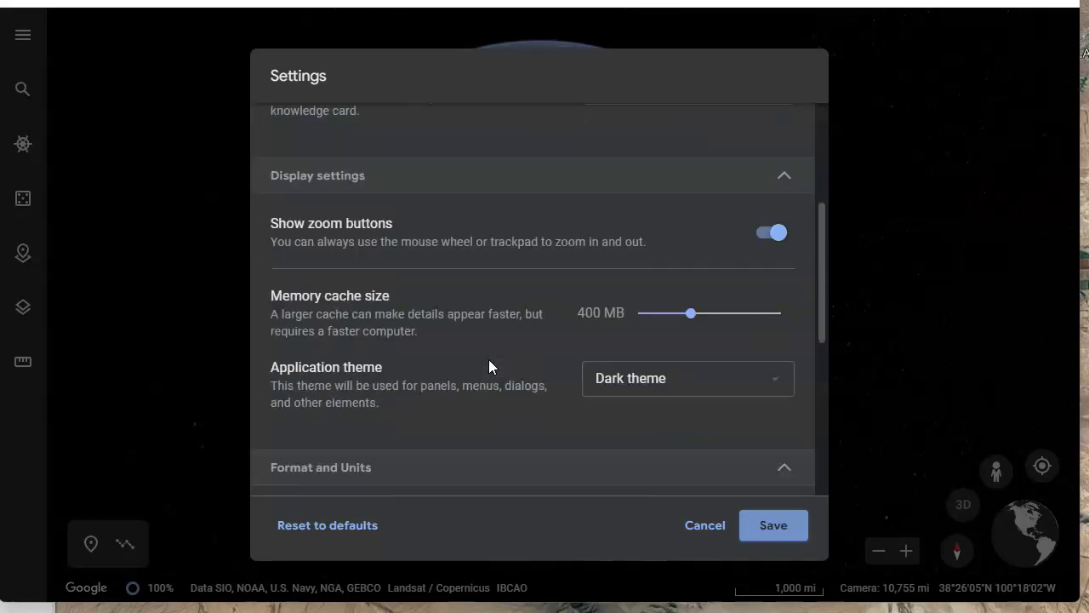
scroll(488, 366, "down", 2)
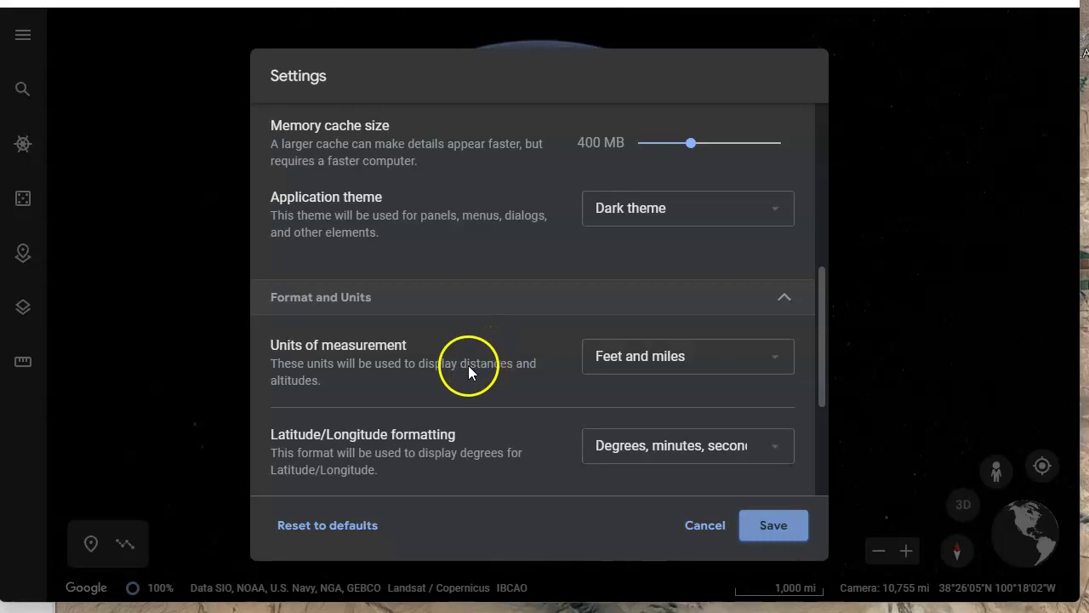
left_click(773, 361)
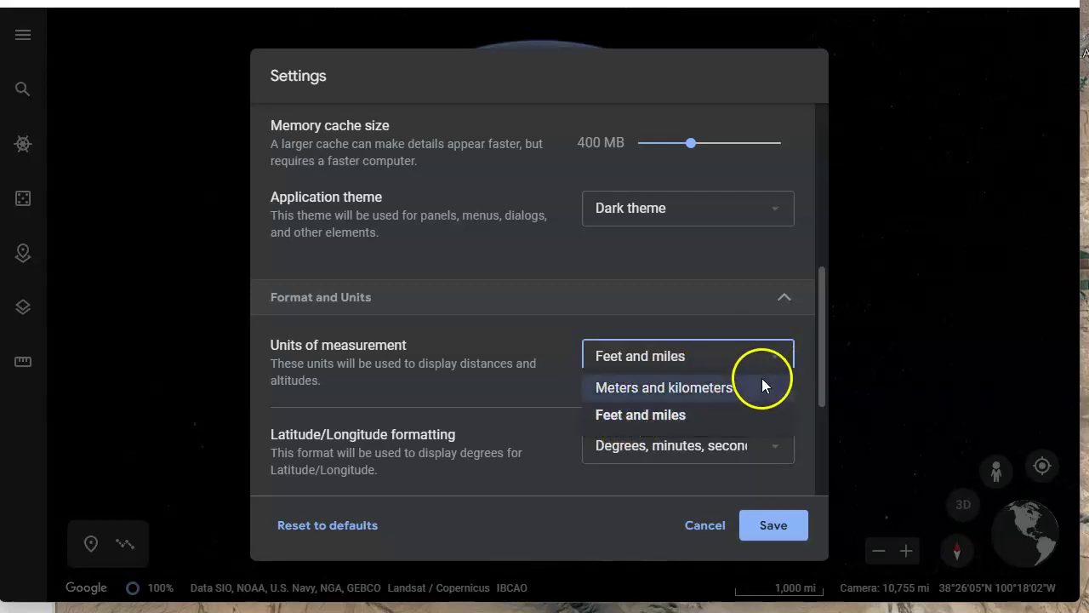
left_click(703, 525)
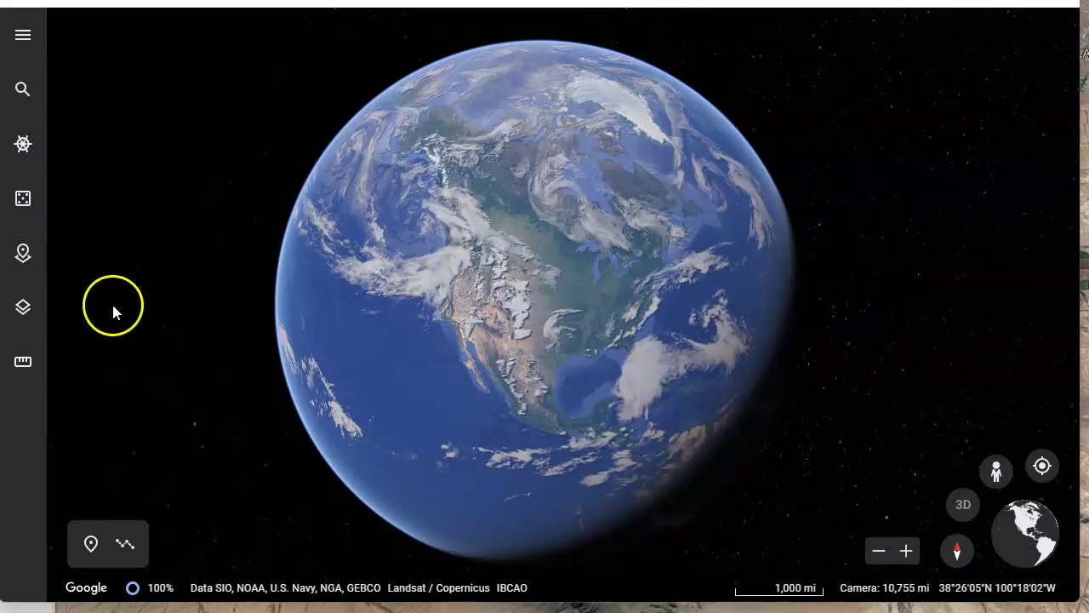
- Import the KMZ file "GLG110INLab1 (1)" from the computer's Downloads folder as a project
left_click(23, 35)
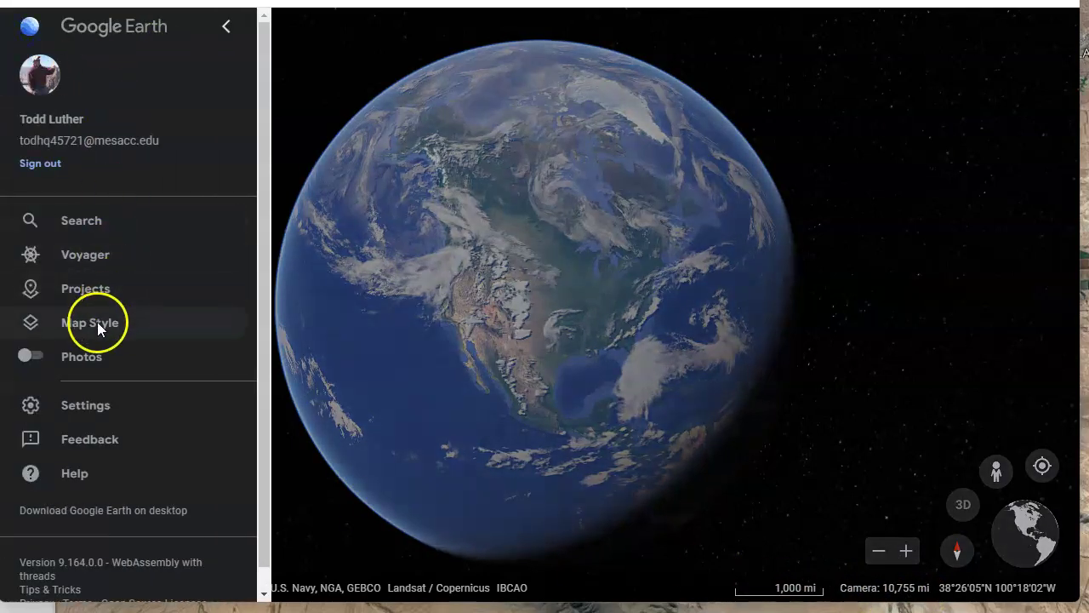
left_click(87, 291)
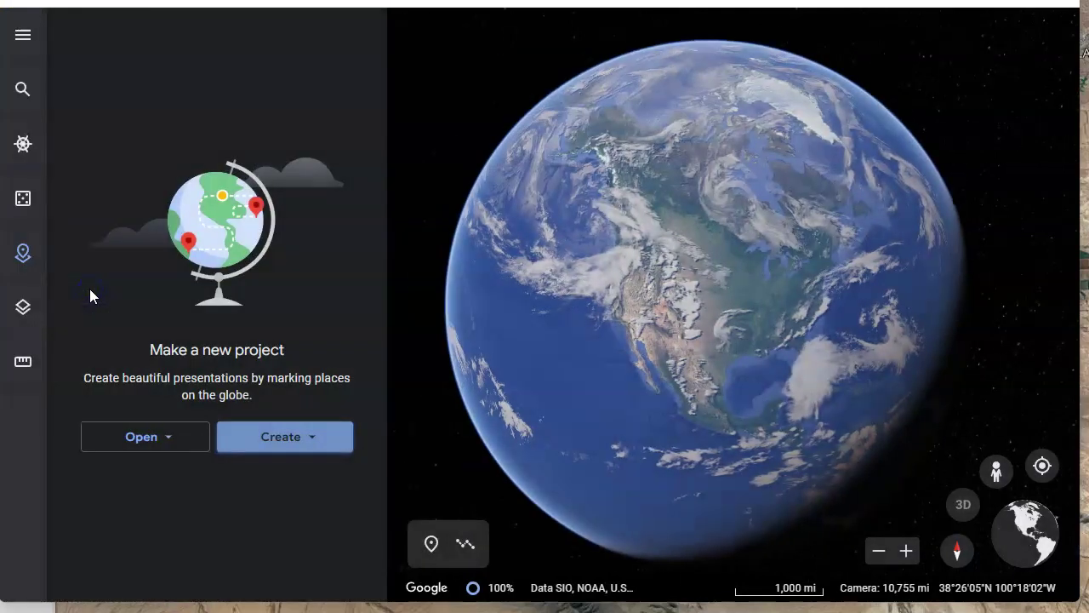
left_click(154, 441)
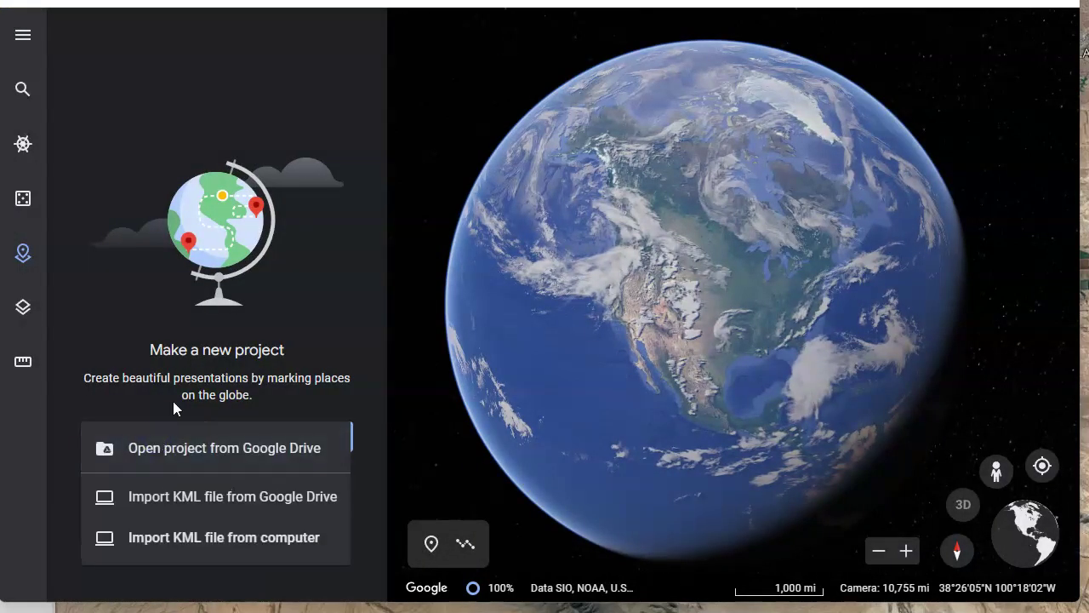
left_click(187, 465)
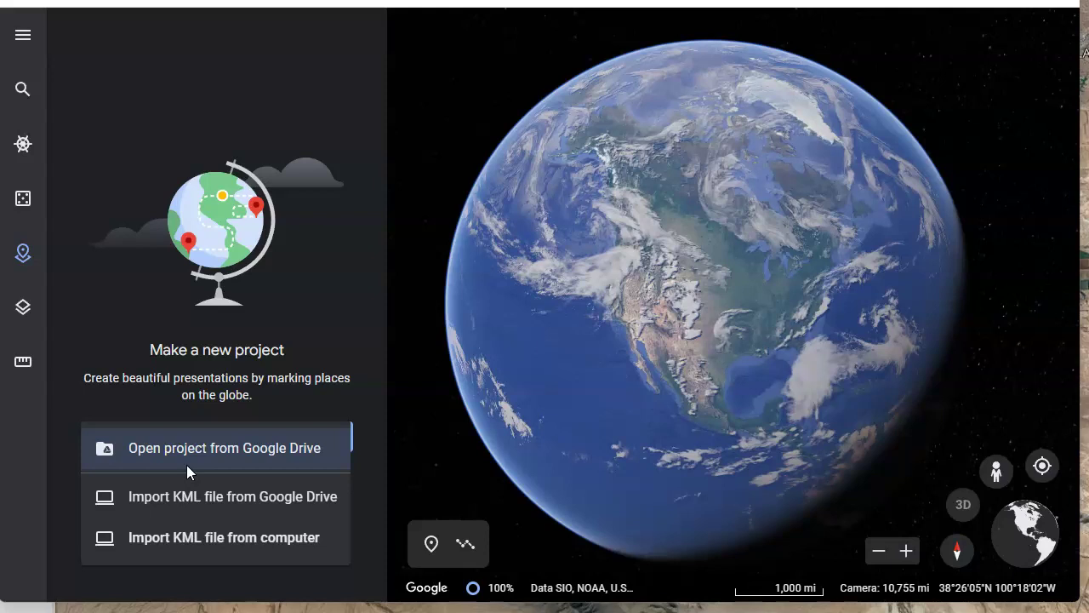
left_click(174, 540)
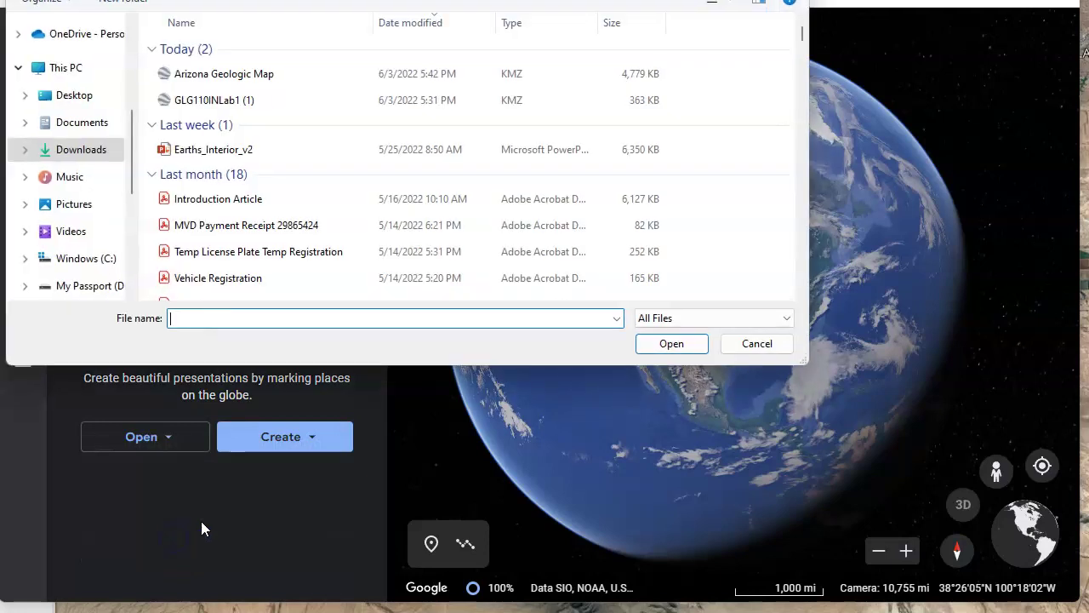
left_click(204, 102)
left_click(672, 344)
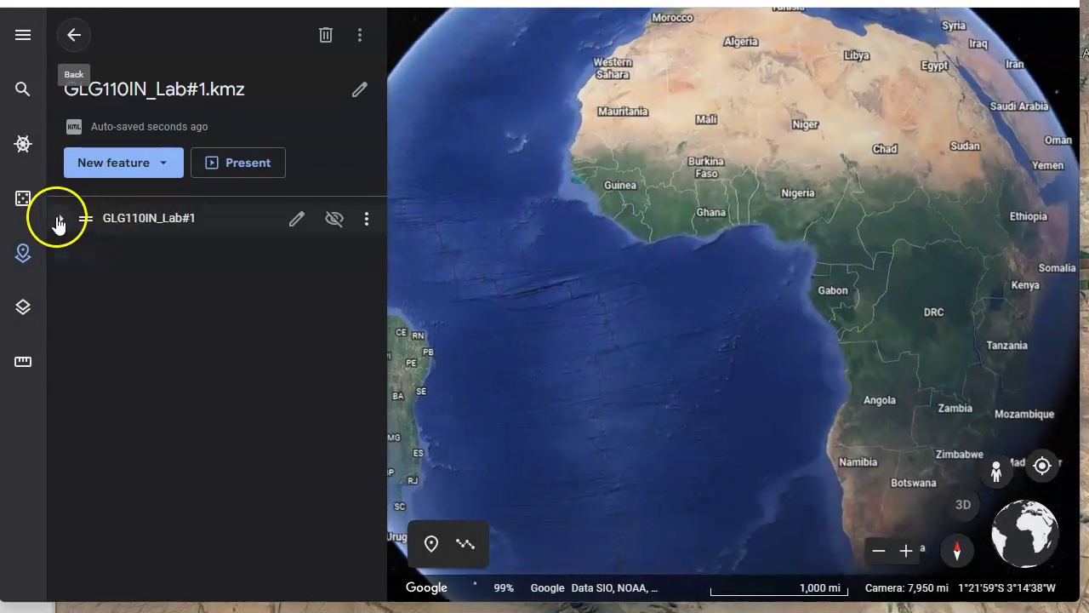
- Expand the GLG110IN_Lab#1 folder and fly to the placemark "McCauley Sinks, near Winslow, AZ"
left_click(60, 220)
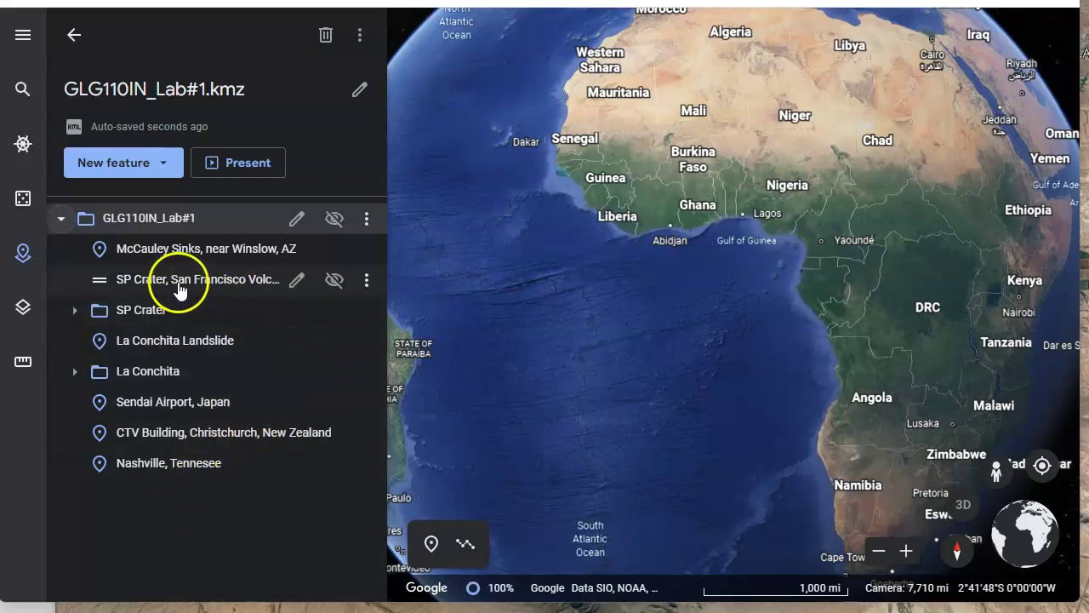
left_click(173, 256)
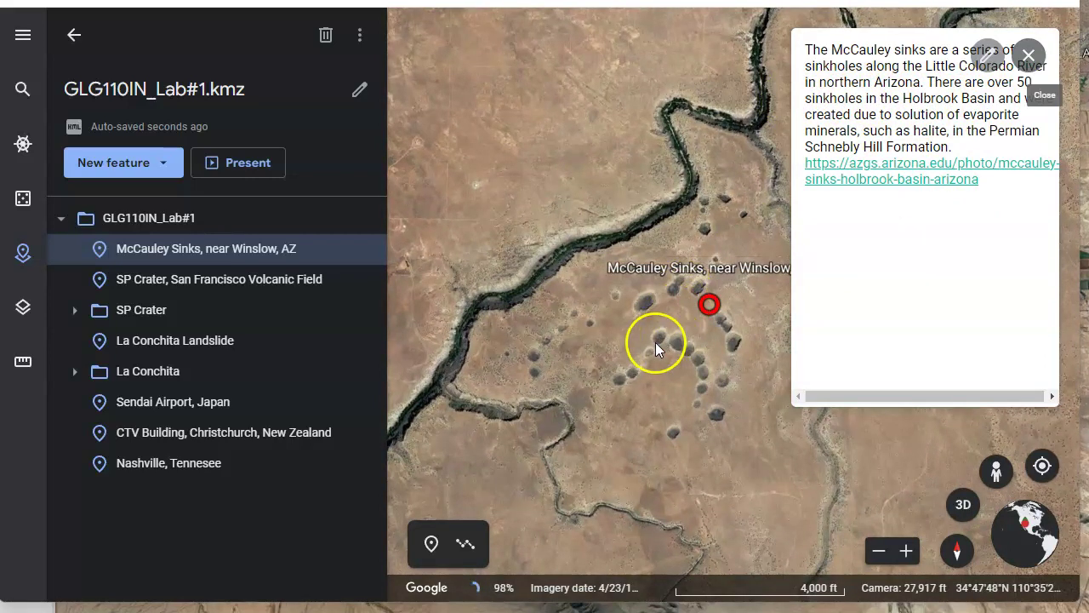
scroll(655, 342, "up", 1)
scroll(676, 325, "down", 1)
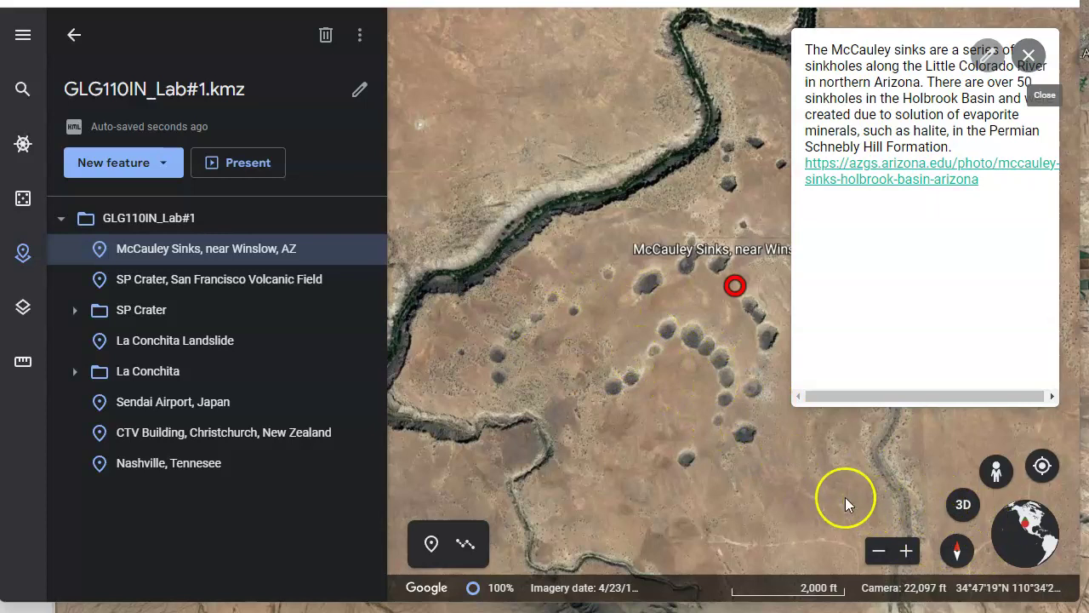
- Show the enlarged compass control, examine the wider area around the McCauley Sinks, and close the placemark's description
double_click(958, 553)
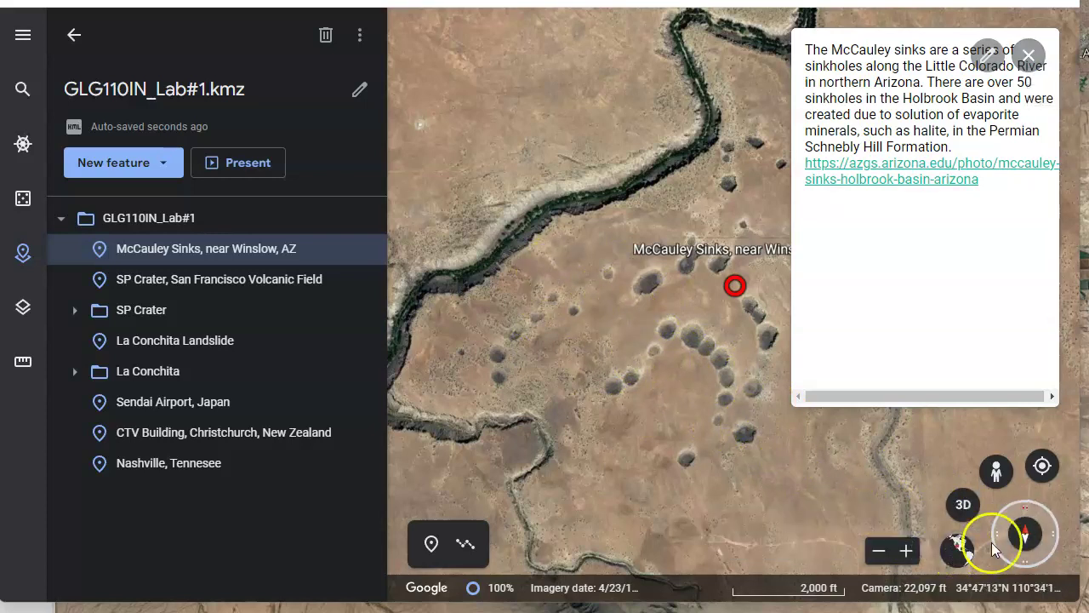
mouse_move(1024, 510)
left_mouse_down()
mouse_move(1035, 515)
mouse_move(1002, 512)
mouse_move(1022, 512)
left_mouse_up()
scroll(659, 402, "up", 5)
scroll(660, 404, "down", 8)
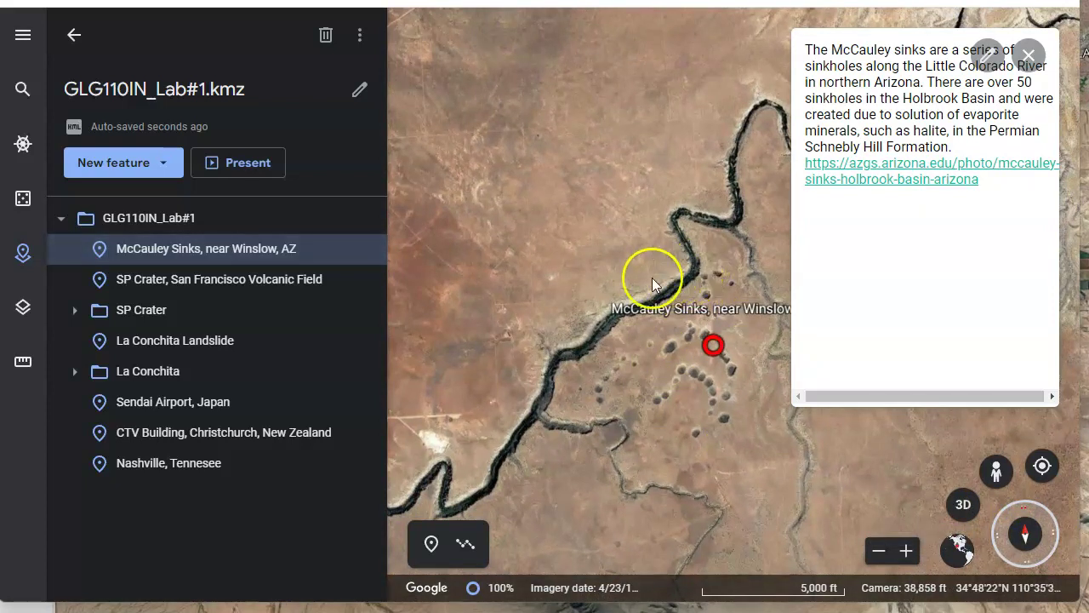
left_click(1028, 56)
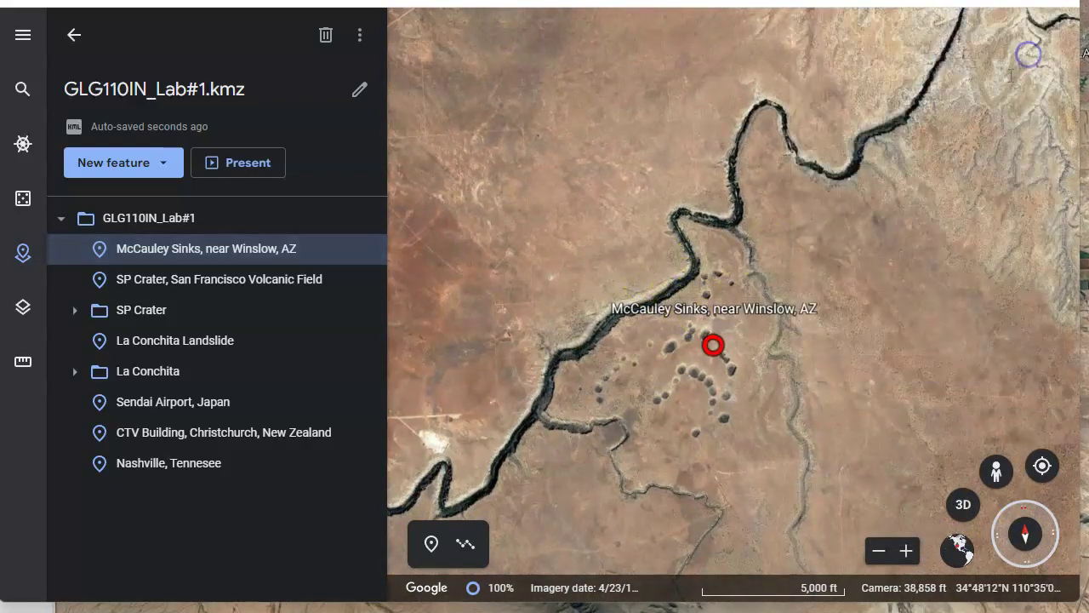
- Fly to the La Conchita Landslide placemark, close its description, and view the slide within the surrounding coastline
left_click(151, 345)
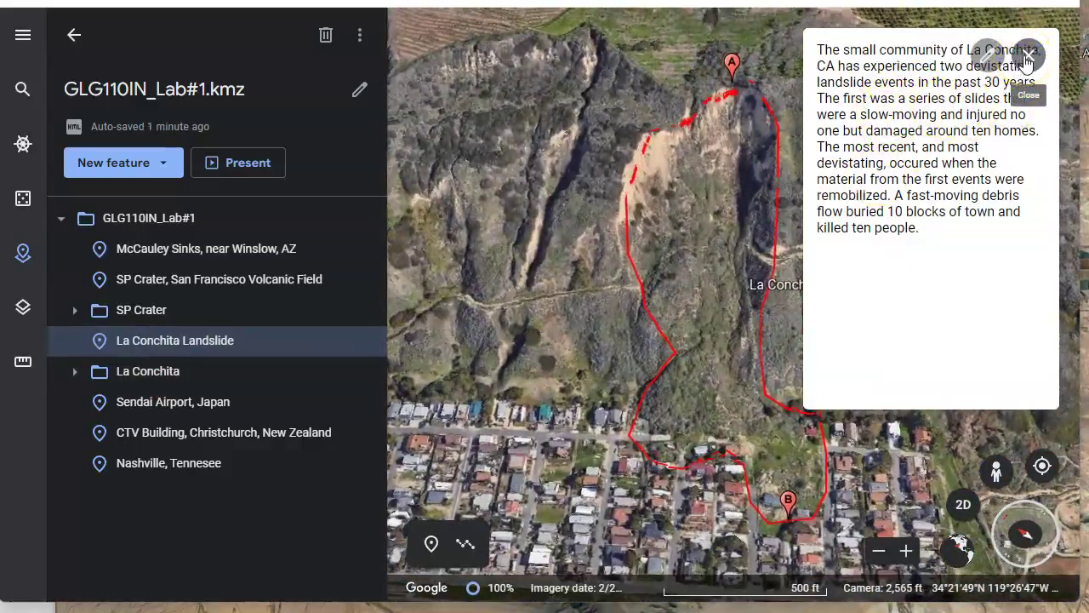
left_click(1028, 58)
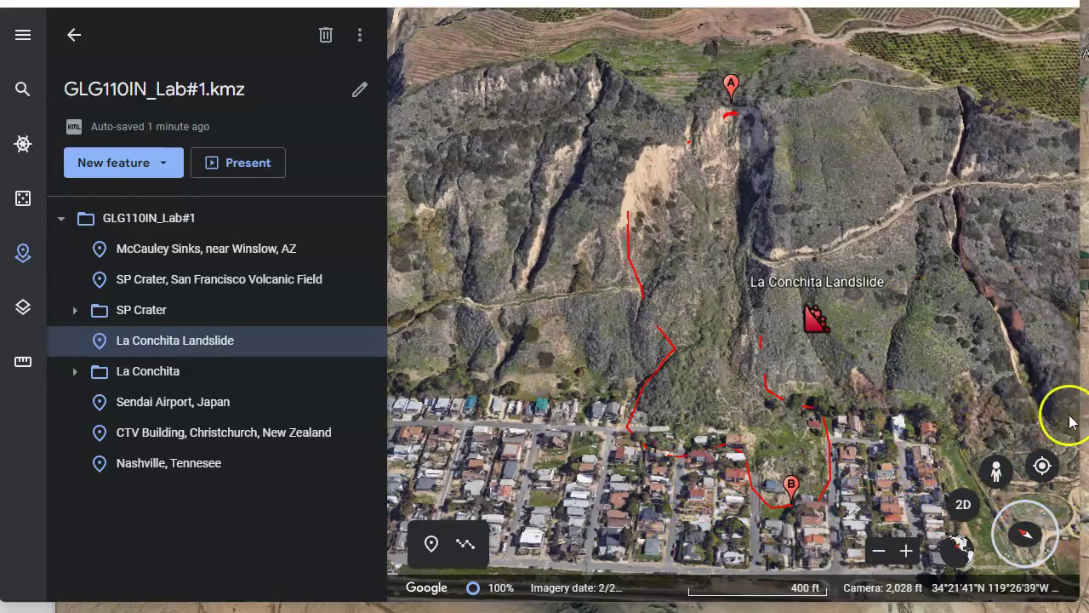
left_click_drag(930, 349, 885, 343)
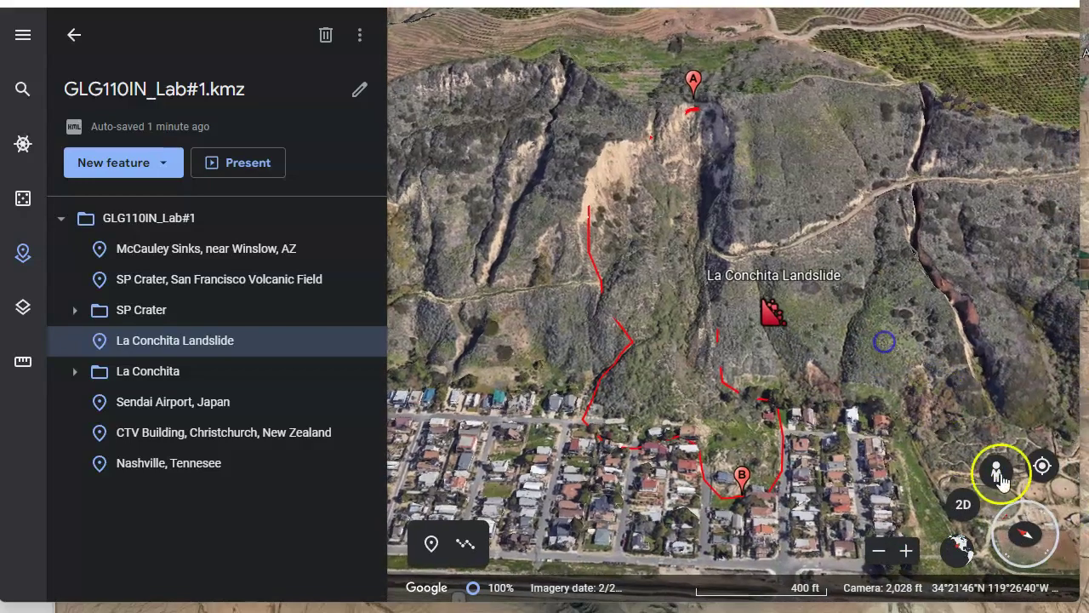
scroll(868, 415, "down", 3)
scroll(868, 416, "down", 5)
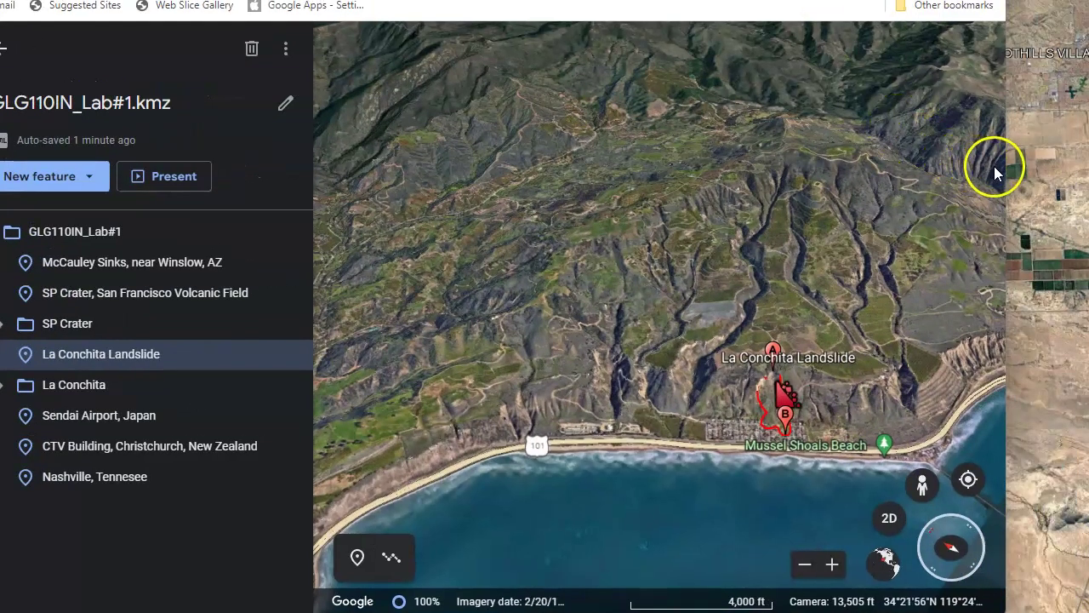
- Widen the browser window and examine the La Conchita landslide up close from marker A down to marker B
left_click_drag(1010, 179, 1088, 186)
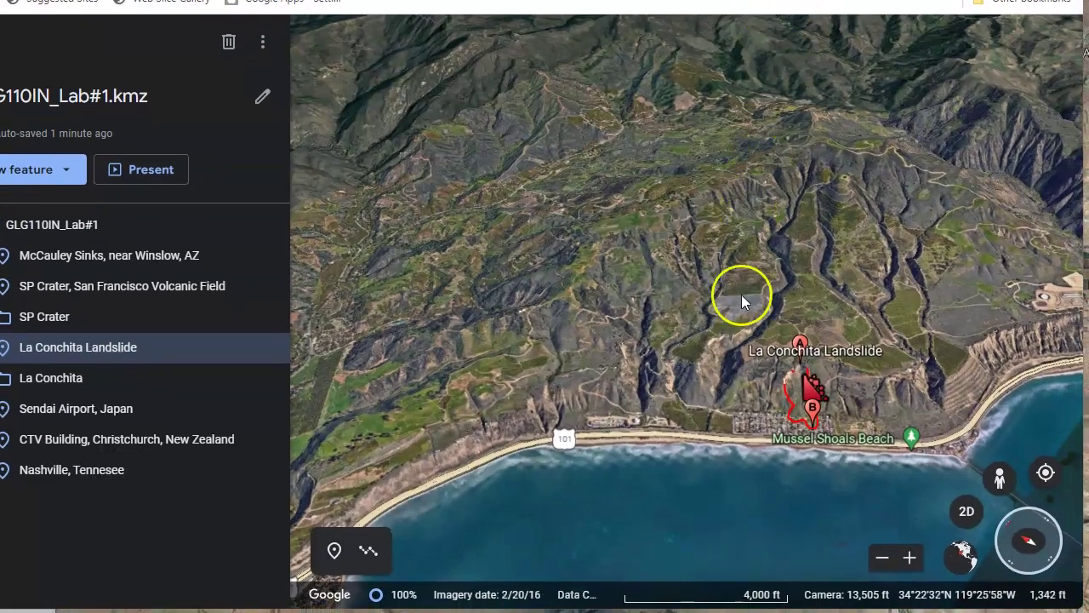
scroll(807, 361, "up", 5)
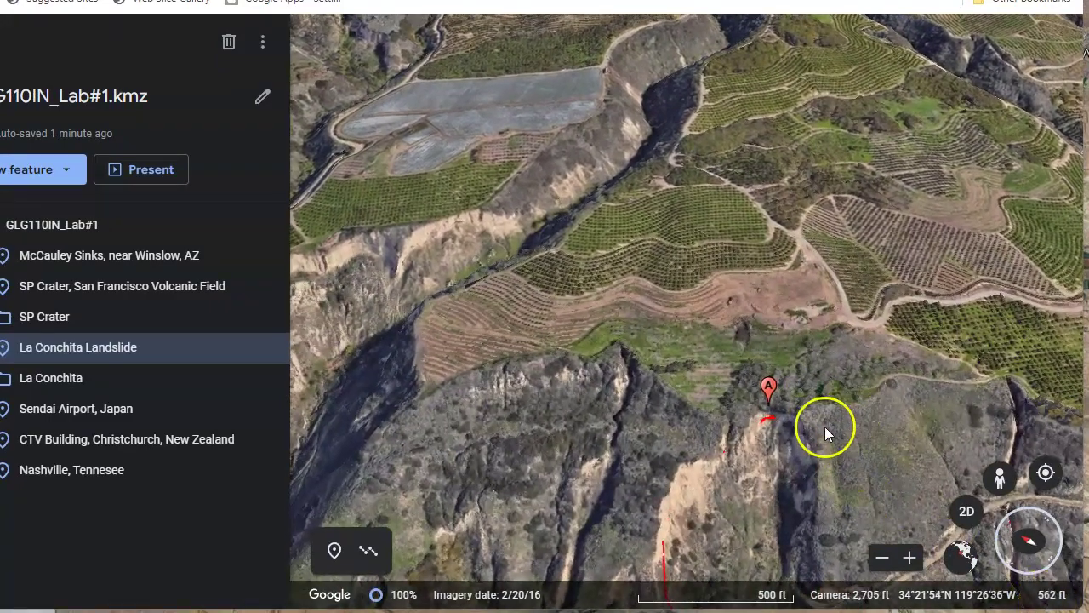
scroll(846, 451, "up", 2)
scroll(863, 467, "up", 2)
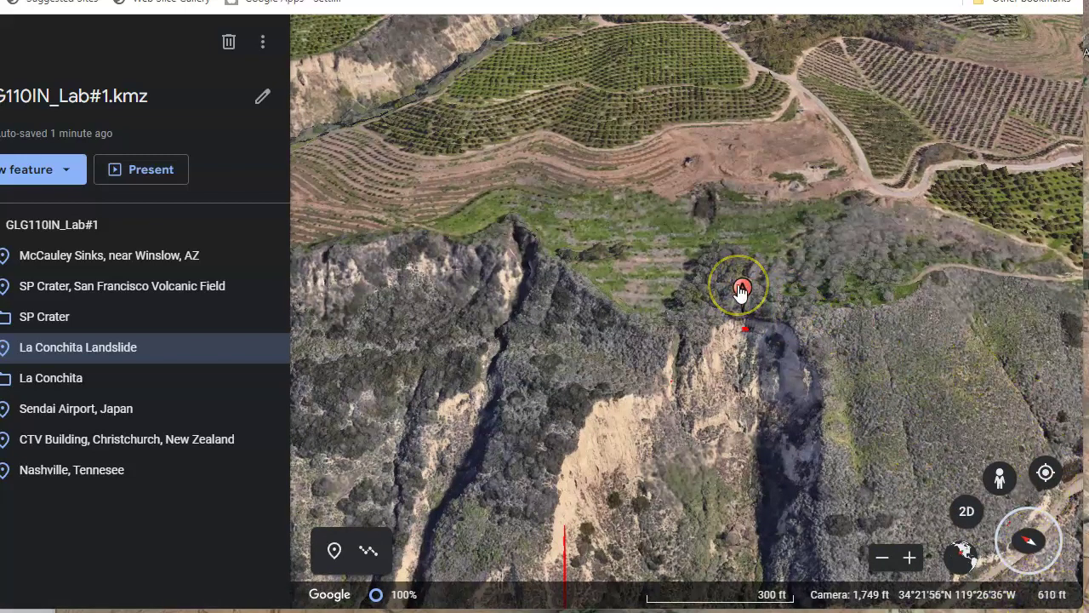
left_click_drag(882, 403, 873, 243)
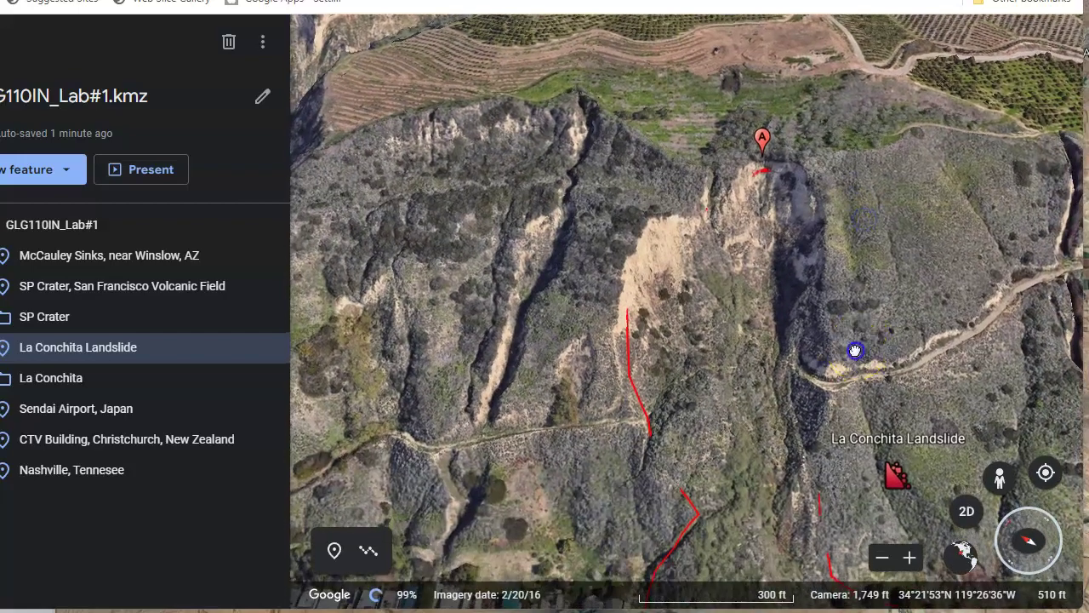
left_click_drag(856, 349, 871, 211)
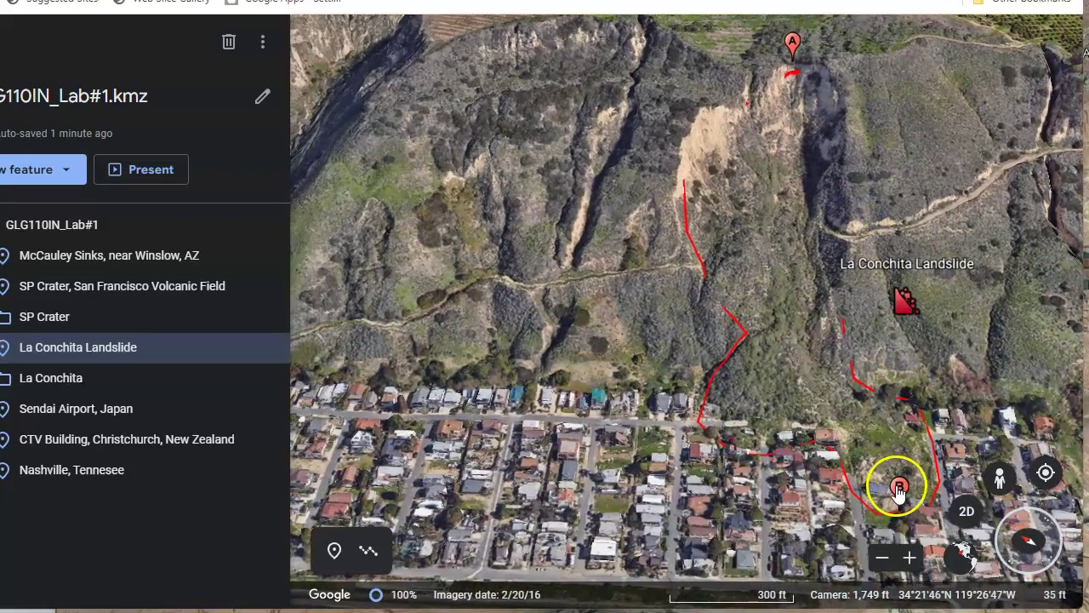